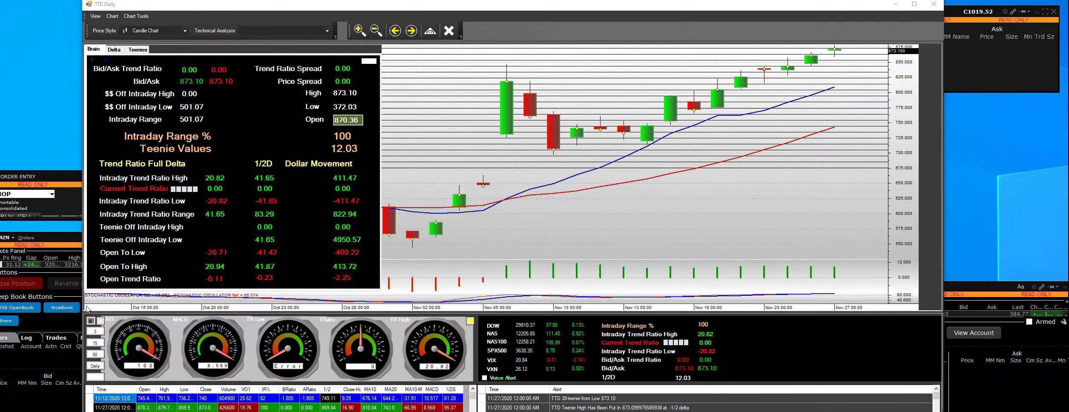
# Close the Brain data panel covering the left side of the TTD chart.
pyautogui.click(92, 320)
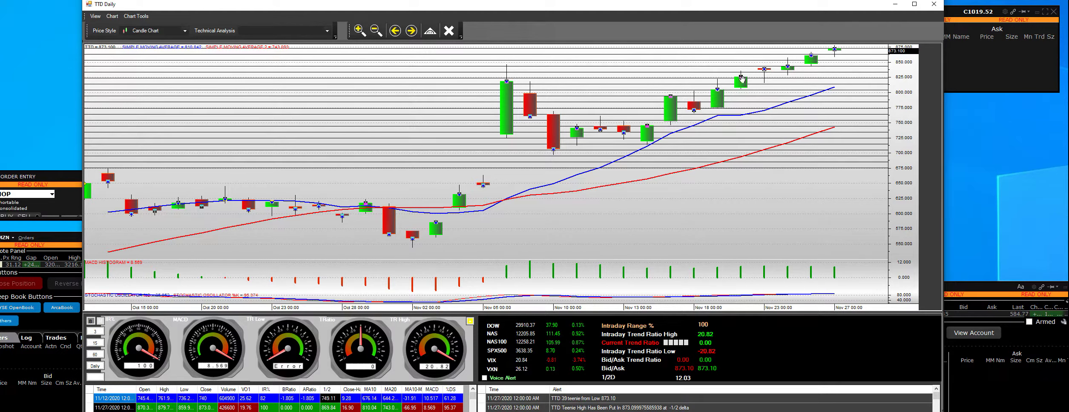
pyautogui.click(790, 68)
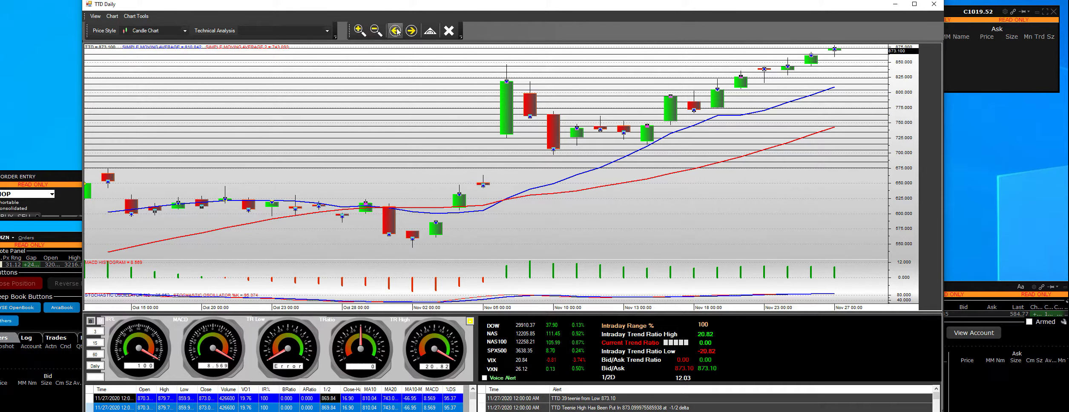
# Zoom the TTD chart out to span February through November.
pyautogui.click(376, 32)
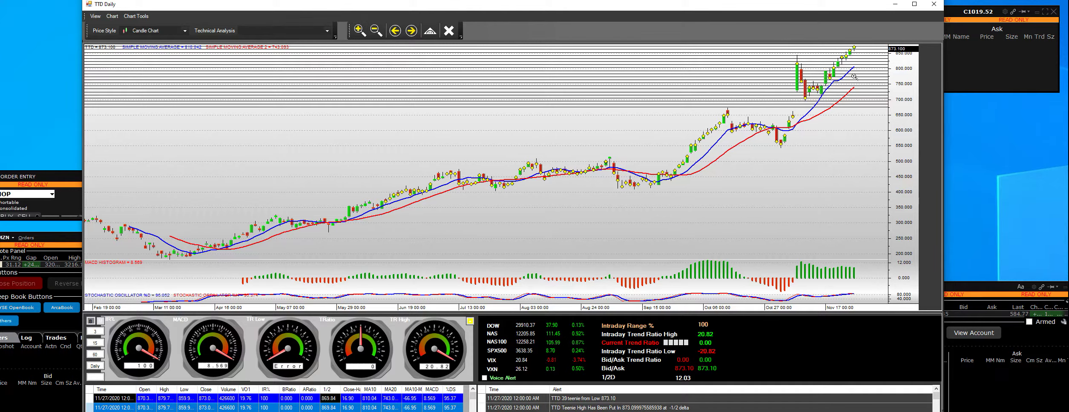
# Drag zoom bands over the recent months, then the November candles, to show late October onward.
pyautogui.moveTo(865, 75)
pyautogui.mouseDown()
pyautogui.moveTo(774, 100)
pyautogui.moveTo(605, 171)
pyautogui.mouseUp()
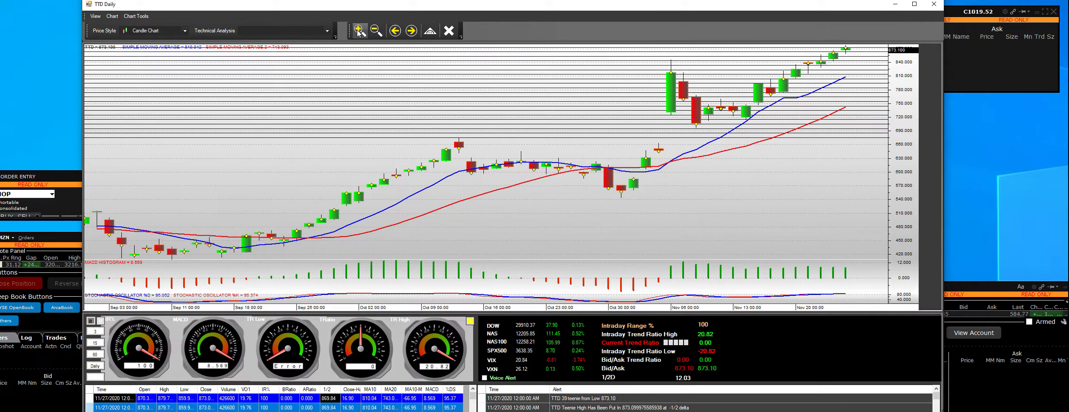
pyautogui.moveTo(873, 56); pyautogui.dragTo(606, 89)
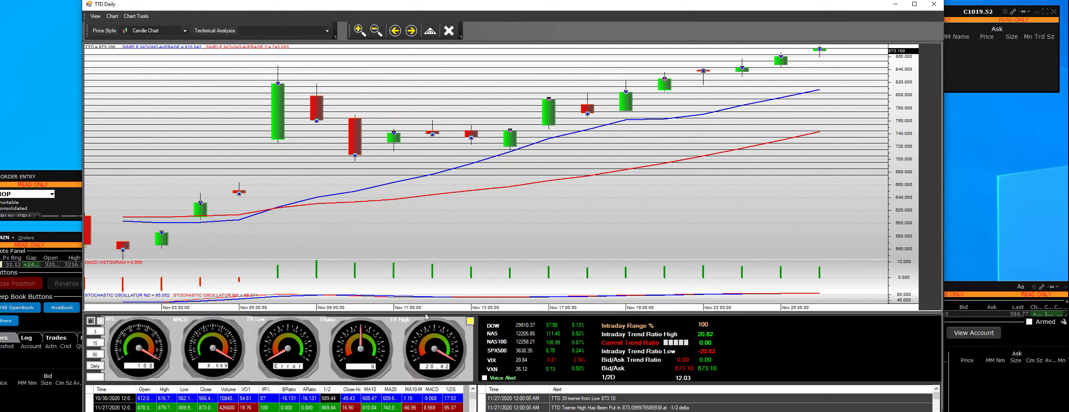
# Drag the chart/gauge splitter down to enlarge the chart pane.
pyautogui.moveTo(426, 318); pyautogui.dragTo(427, 328)
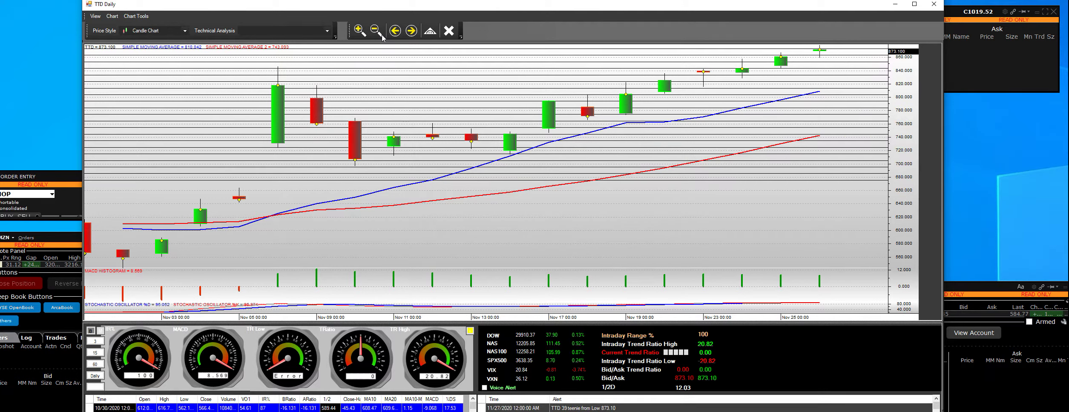
# Zoom in on the Nov 17 through Nov 27 candles.
pyautogui.click(360, 31)
pyautogui.moveTo(746, 93); pyautogui.dragTo(494, 103)
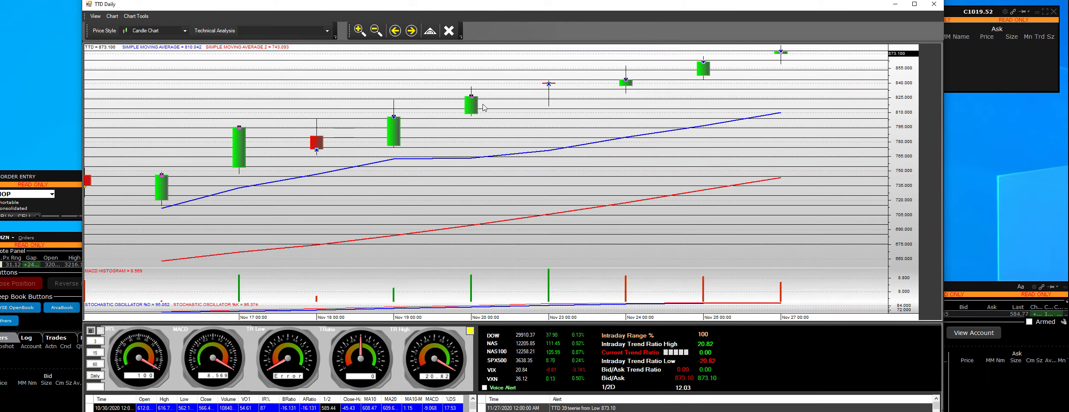